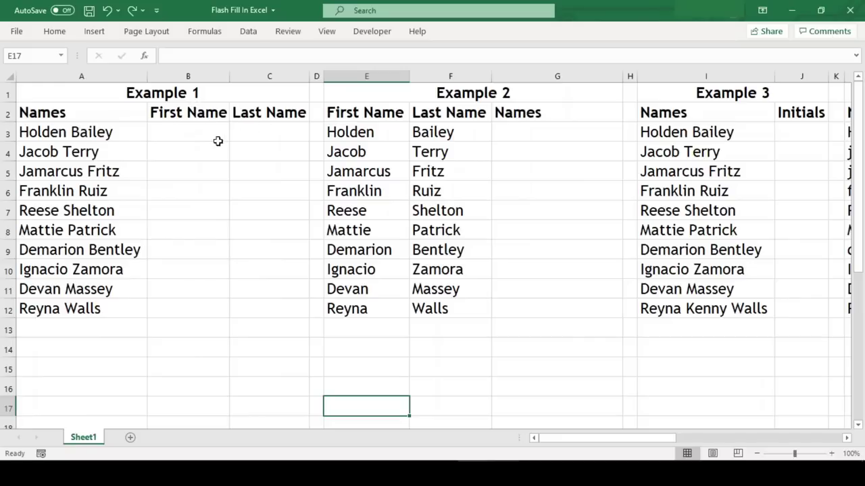
# - Enter the first person's first name in B3, then accept Flash Fill's first names for the other nine rows
pyautogui.click(217, 141)
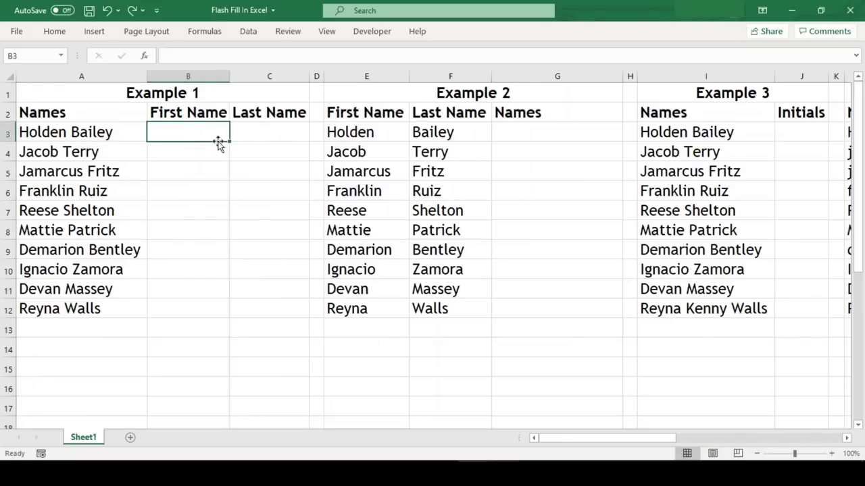
pyautogui.write('Holden')
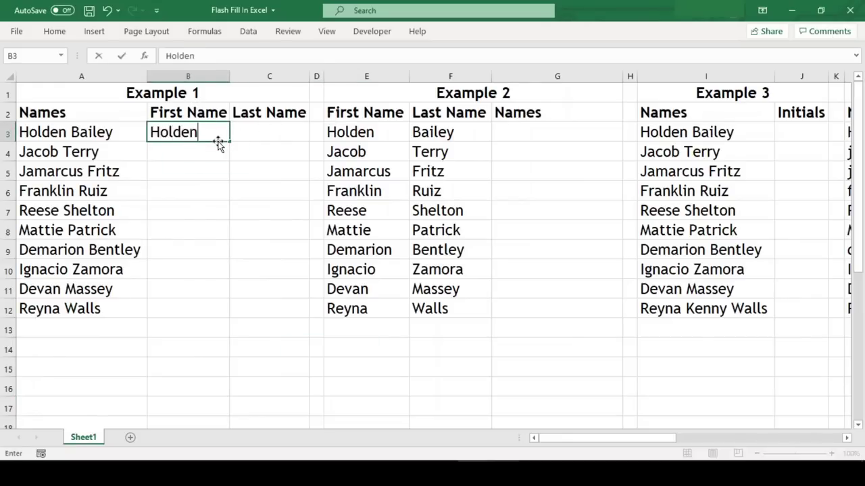
pyautogui.press('Return')
pyautogui.write('Jacob')
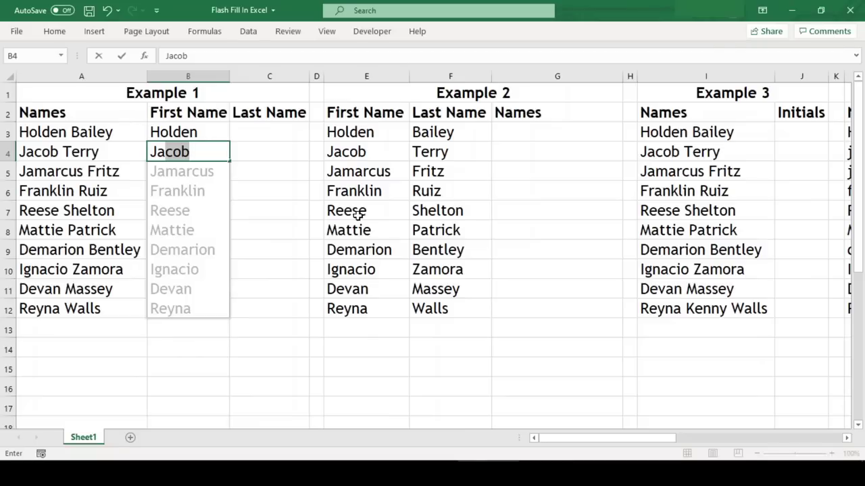
pyautogui.press('Return')
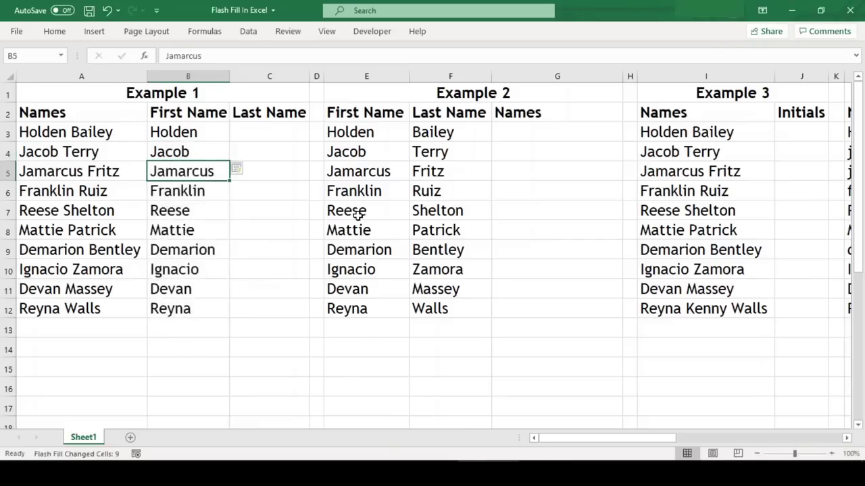
pyautogui.press('Up')
pyautogui.press('Up')
pyautogui.press('Right')
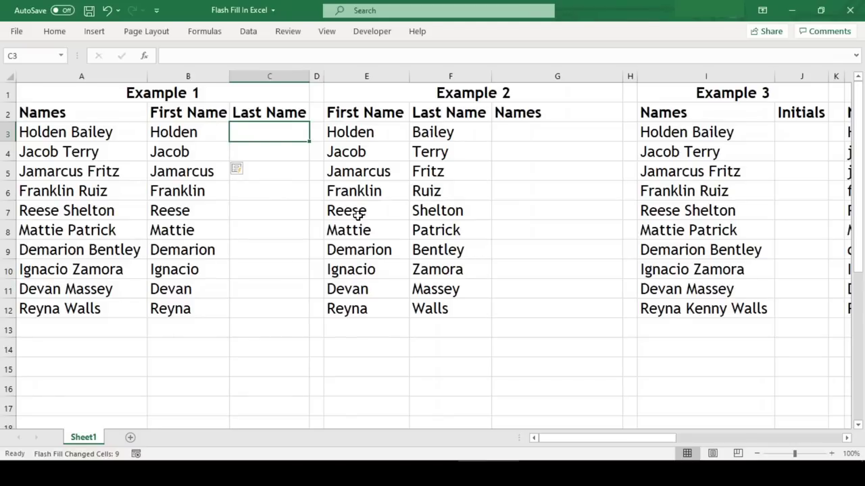
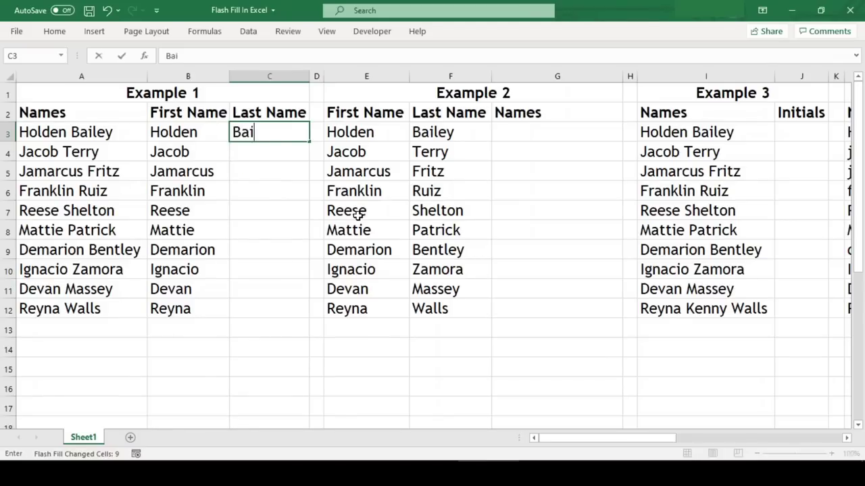
# - Enter the first two surnames in C3:C4, accept Flash Fill's remaining surnames, and check the filled column
pyautogui.press('BackSpace')
pyautogui.press('BackSpace')
pyautogui.press('Return')
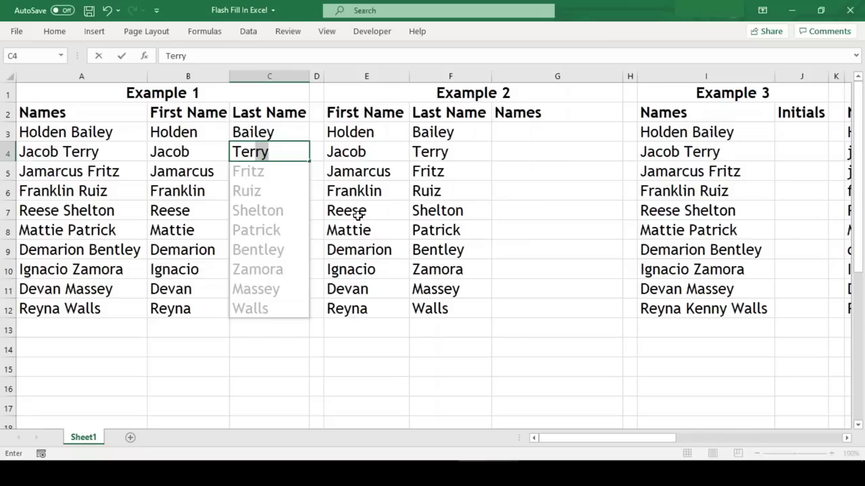
pyautogui.press('Tab')
pyautogui.press('Left')
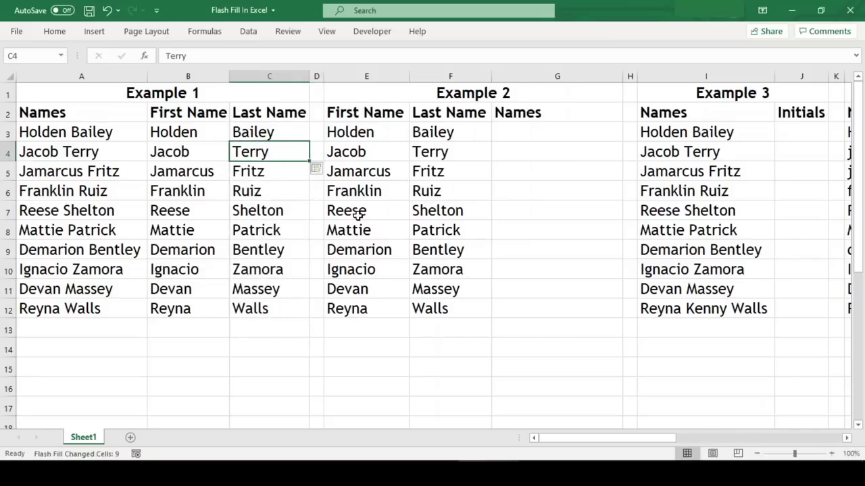
pyautogui.press('Down')
pyautogui.press('Down')
pyautogui.press('Down')
pyautogui.press('Down')
pyautogui.press('Down')
pyautogui.press('Down')
pyautogui.press('Down')
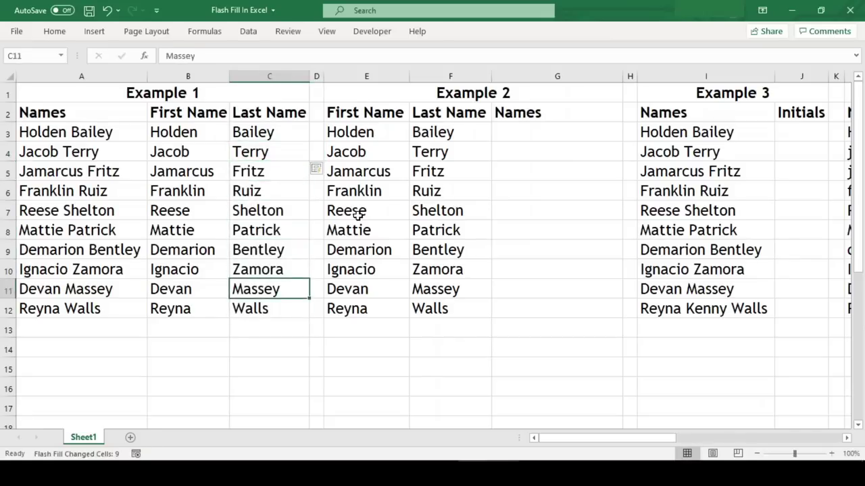
pyautogui.press('Down')
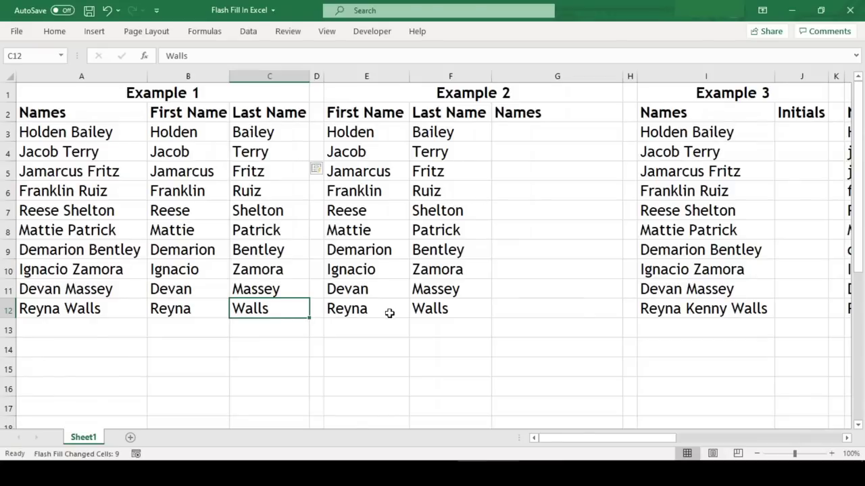
# - Enter the first combined full name in G3, then Flash Fill G4:G12 from Home > Fill
pyautogui.click(520, 134)
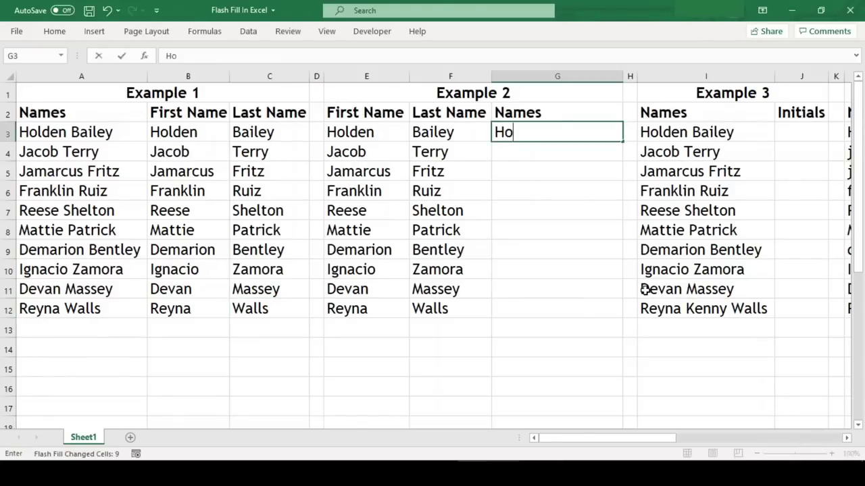
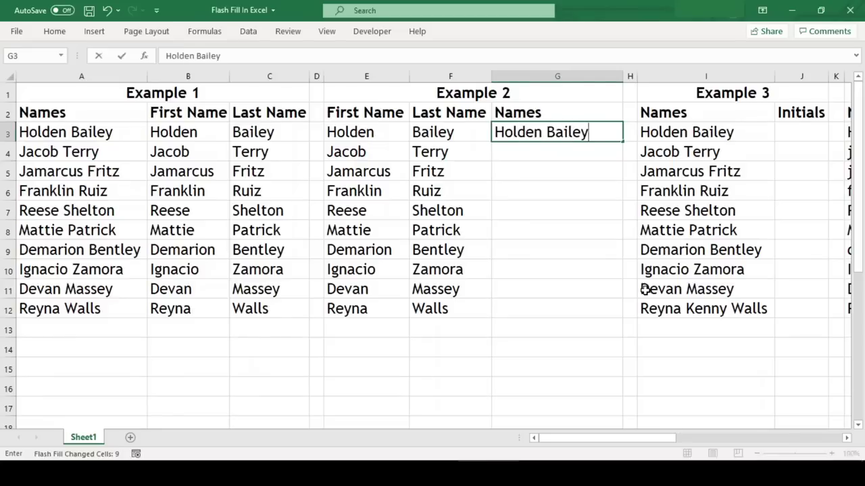
pyautogui.hotkey('ctrl', 'Return')
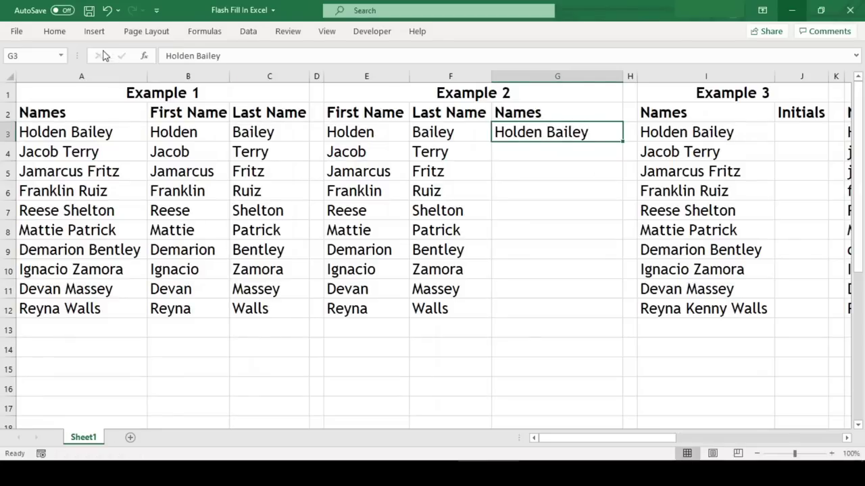
pyautogui.click(56, 31)
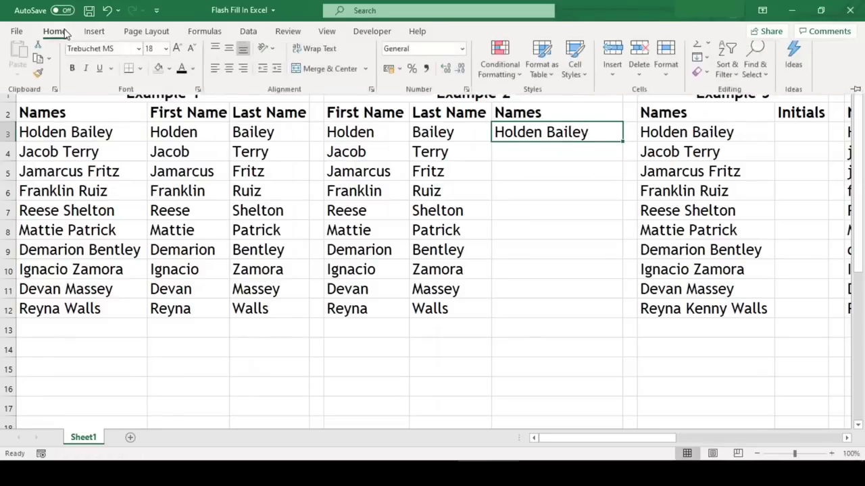
pyautogui.click(708, 64)
pyautogui.click(730, 206)
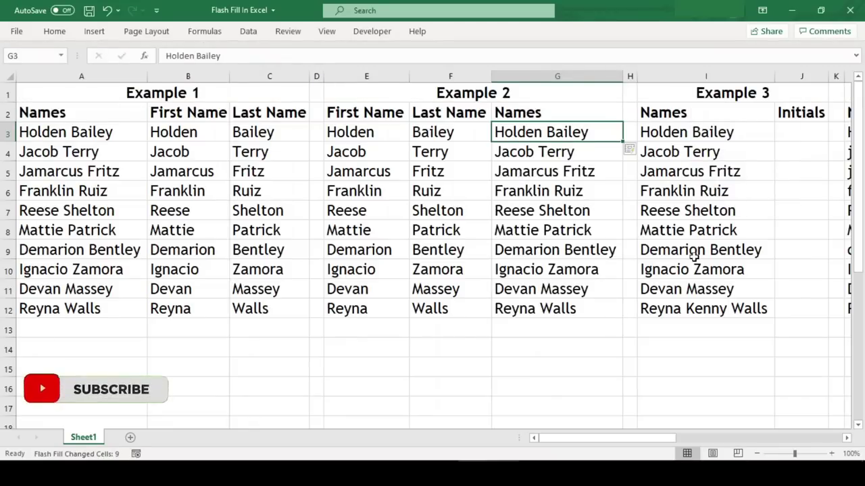
pyautogui.click(786, 132)
pyautogui.press('Right')
pyautogui.press('Right')
pyautogui.press('Right')
pyautogui.press('Right')
pyautogui.press('Right')
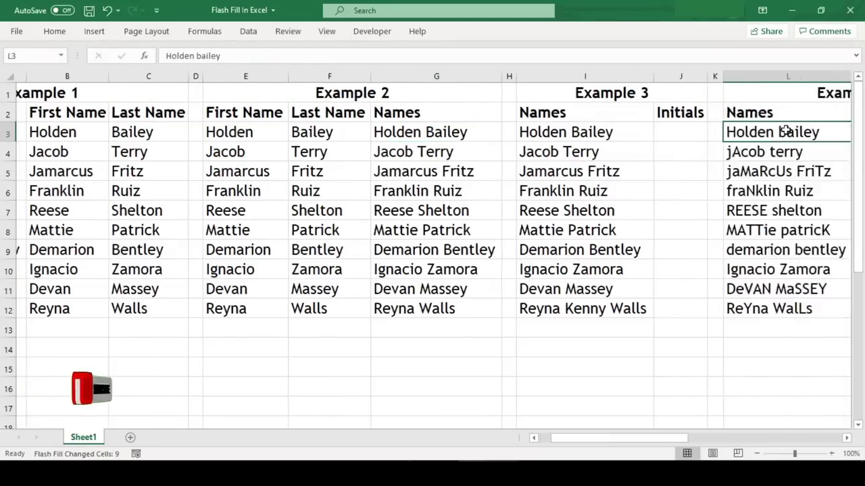
# - Type HB in J3, then Flash Fill the remaining initials with Ctrl+E, ending with RKW
pyautogui.hscroll(3, 786, 132)
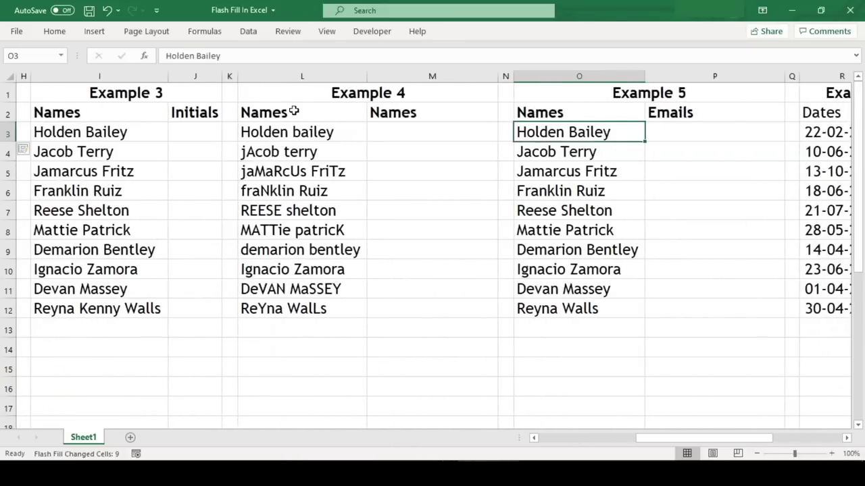
pyautogui.click(200, 140)
pyautogui.press('Left')
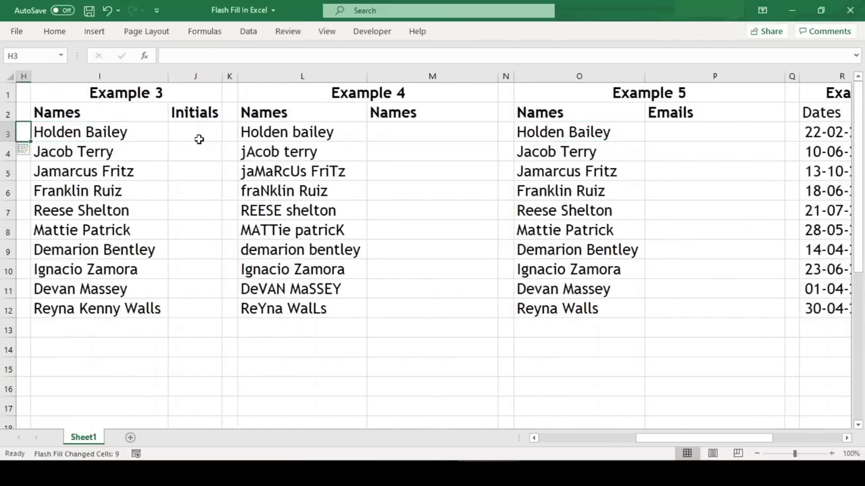
pyautogui.press('Right')
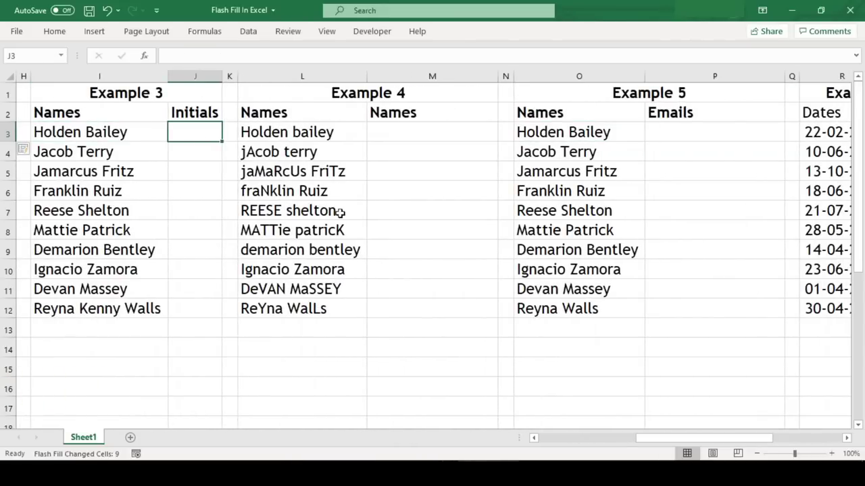
pyautogui.write('HB')
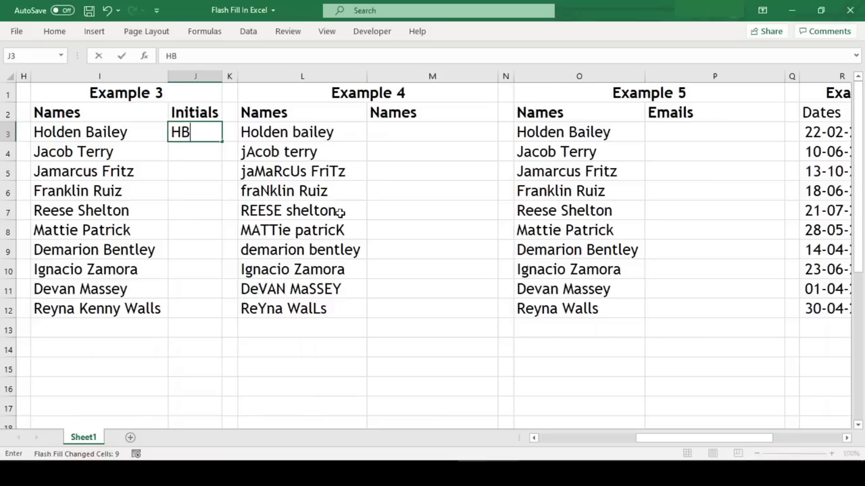
pyautogui.press('Return')
pyautogui.press('Up')
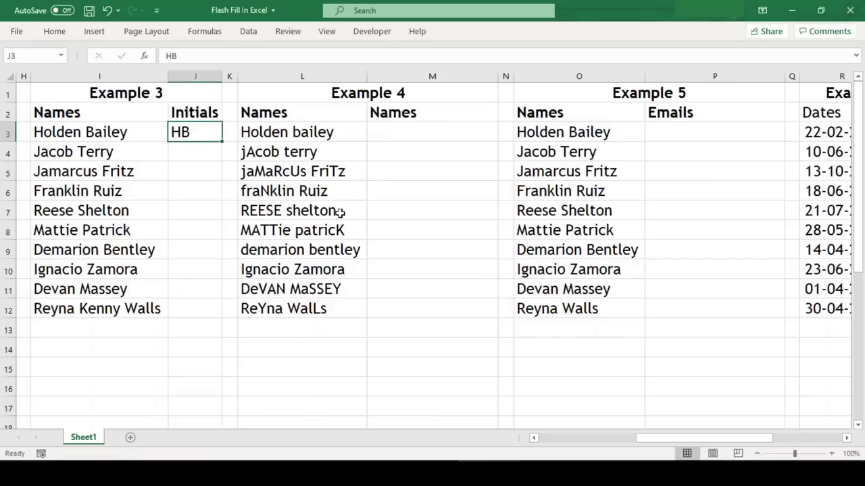
pyautogui.hotkey('ctrl', 'e')
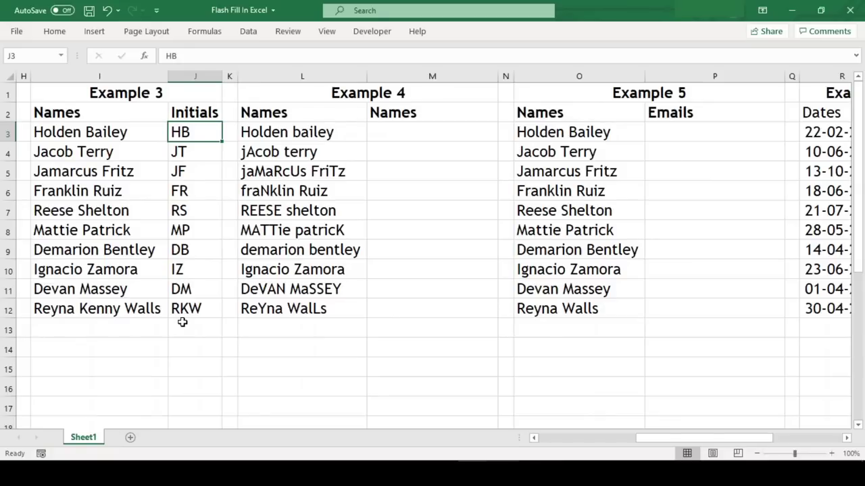
# - Review the mixed-case names, then type the first name with proper capitalisation into M3
pyautogui.click(302, 136)
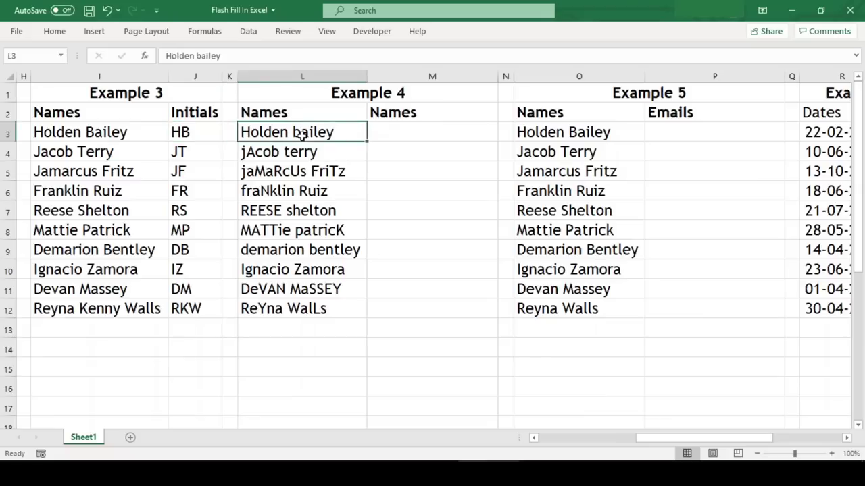
pyautogui.press('Down')
pyautogui.press('Down')
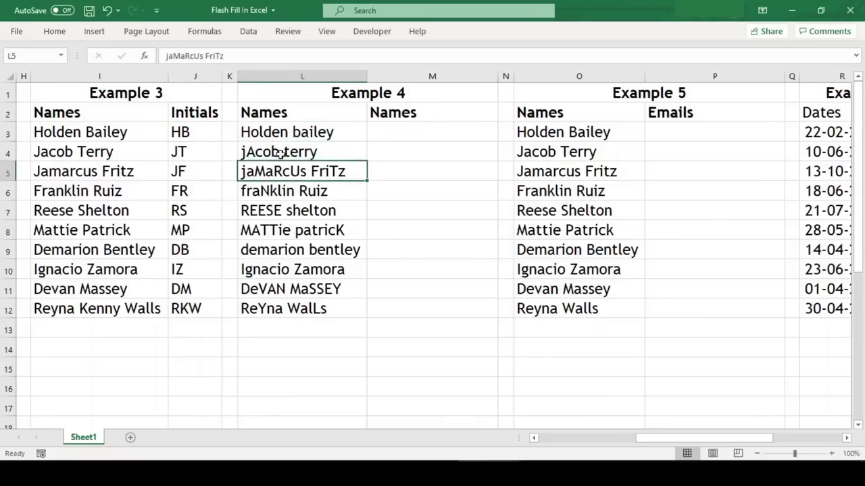
pyautogui.click(426, 134)
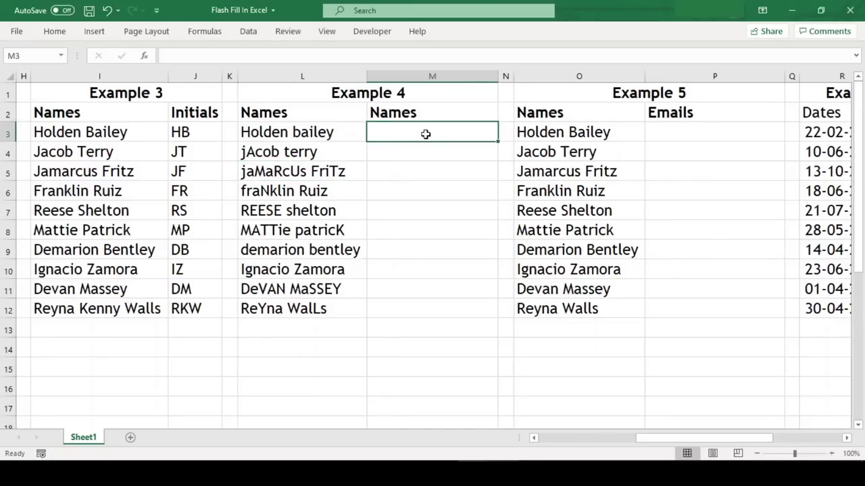
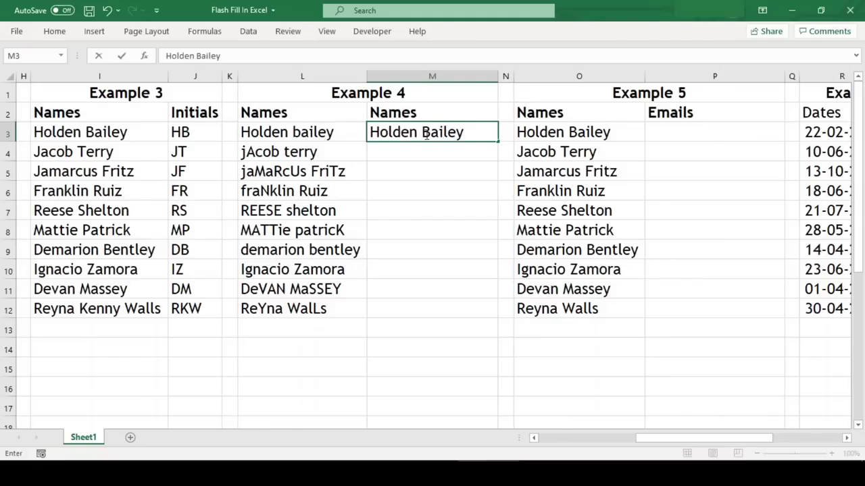
pyautogui.press('Return')
# - Copy M3 down to M12 and convert the copies to properly cased names with Flash Fill
pyautogui.click(427, 134)
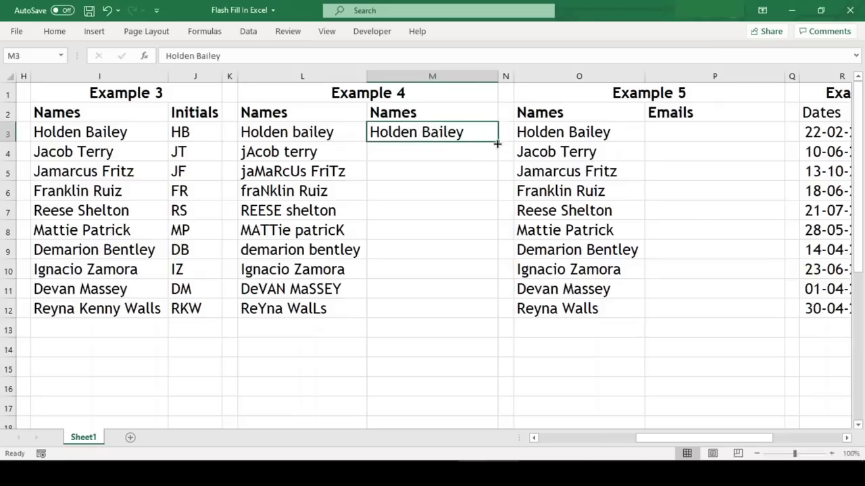
pyautogui.moveTo(496, 144); pyautogui.dragTo(510, 318)
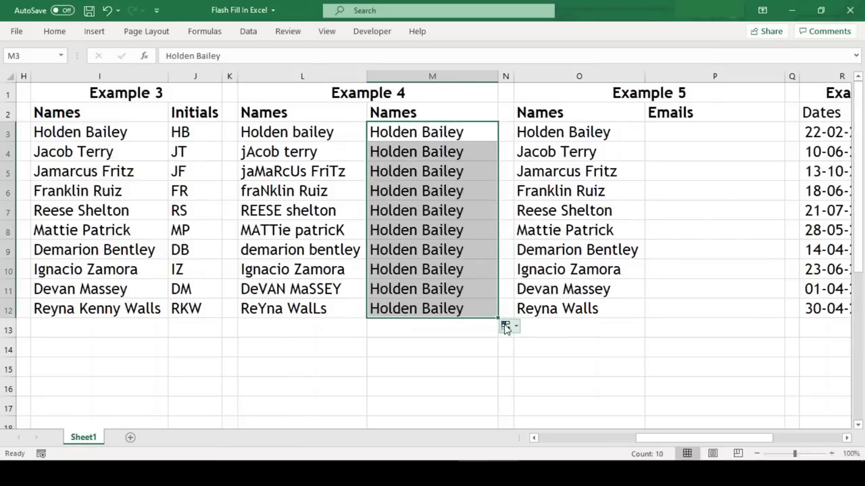
pyautogui.click(507, 327)
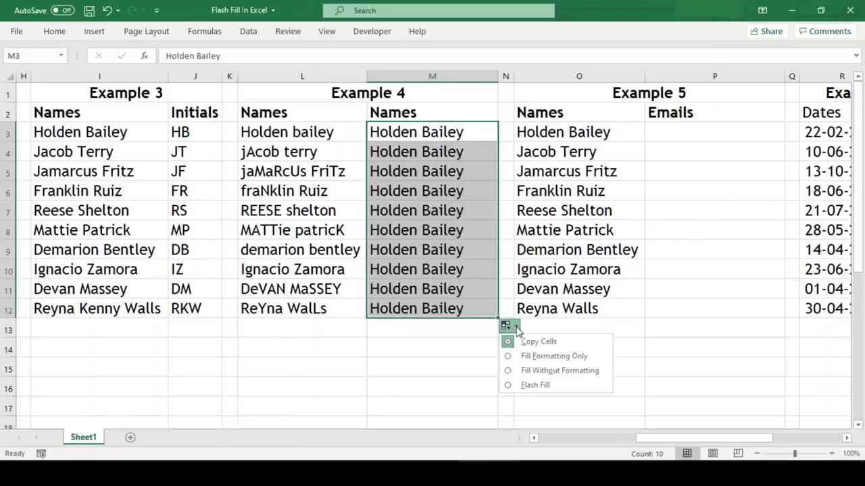
pyautogui.click(540, 387)
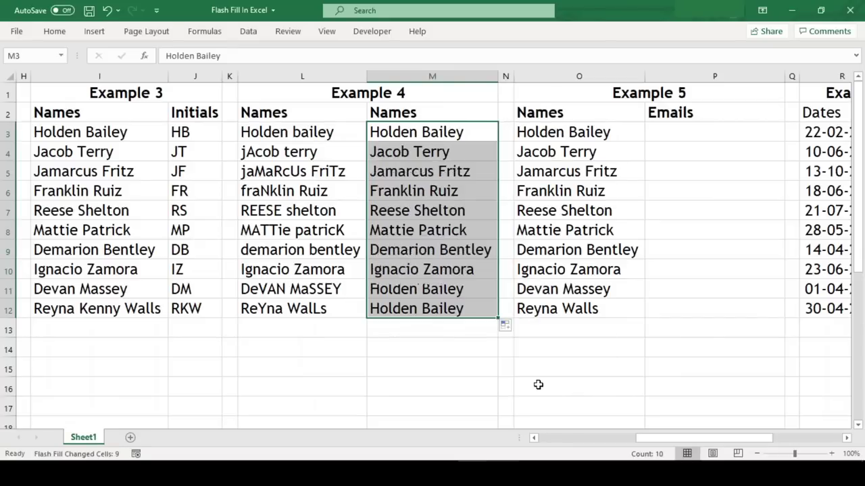
pyautogui.click(466, 378)
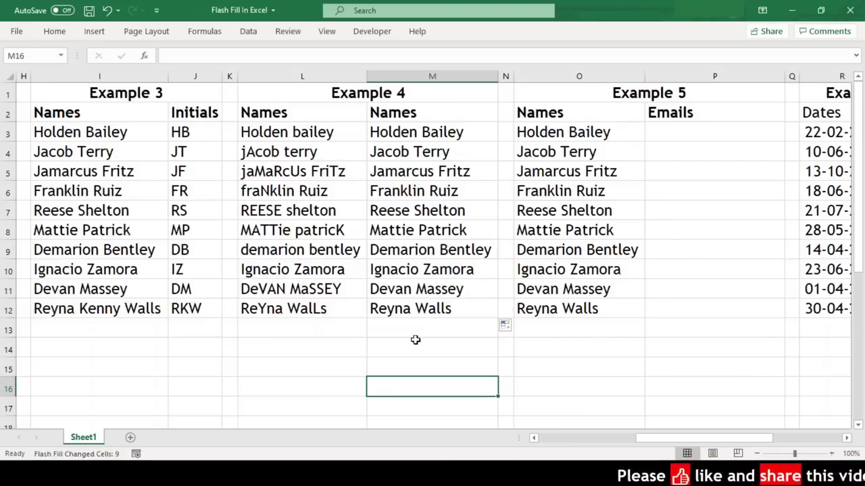
# - Enter the first person's example.com e-mail in P3, then Flash Fill the other nine with Ctrl+E
pyautogui.moveTo(719, 440); pyautogui.dragTo(760, 440)
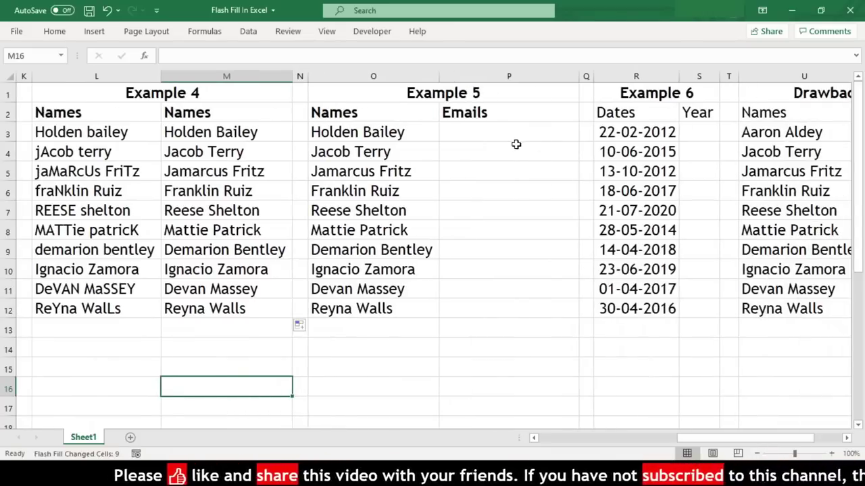
pyautogui.click(508, 133)
pyautogui.write('holden.ba')
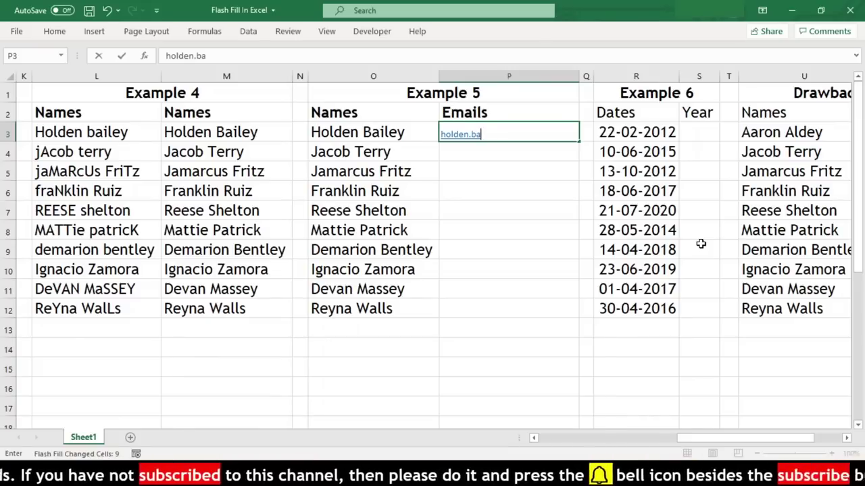
pyautogui.write('iley@ex')
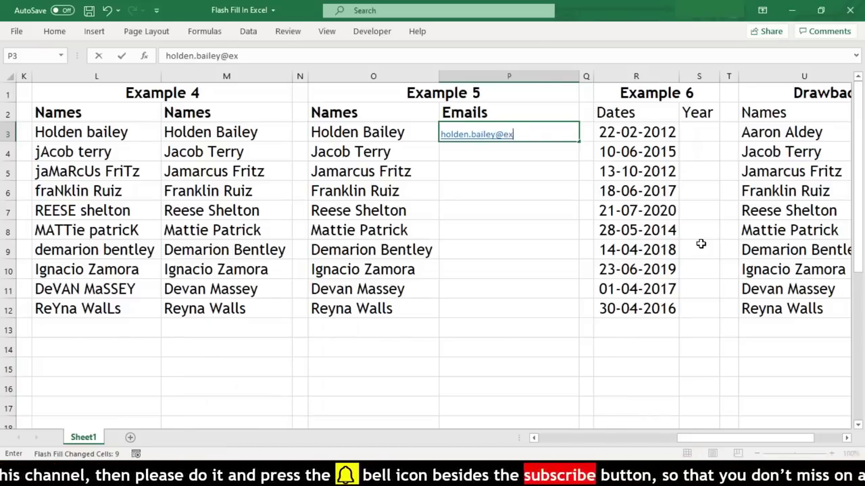
pyautogui.write('ample.com')
pyautogui.press('Return')
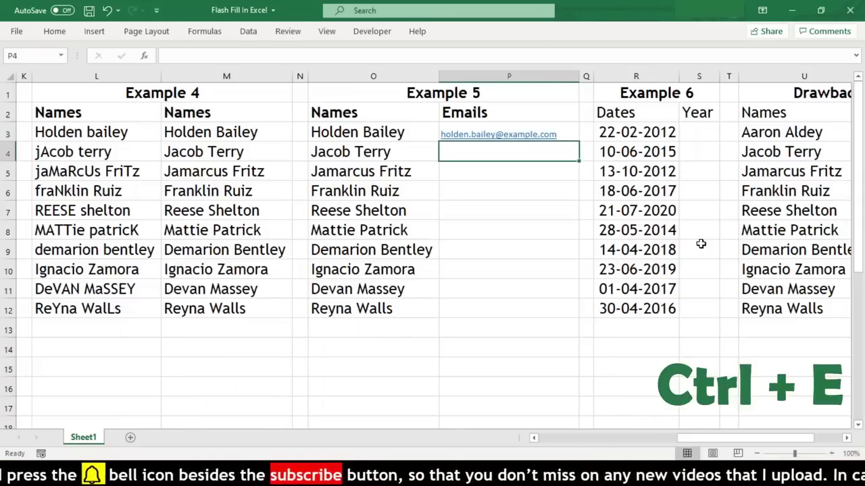
pyautogui.press('Up')
pyautogui.hotkey('ctrl', 'e')
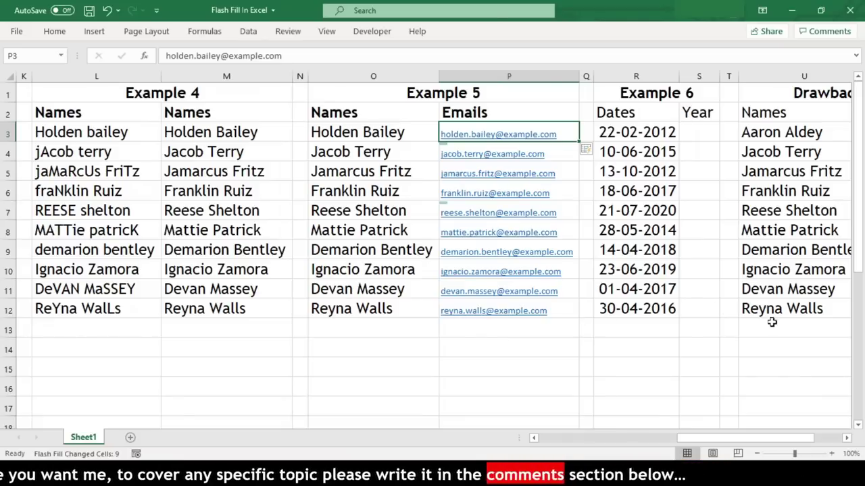
# - Enter 2012 as the first year in S3 of Example 6
pyautogui.click(846, 438)
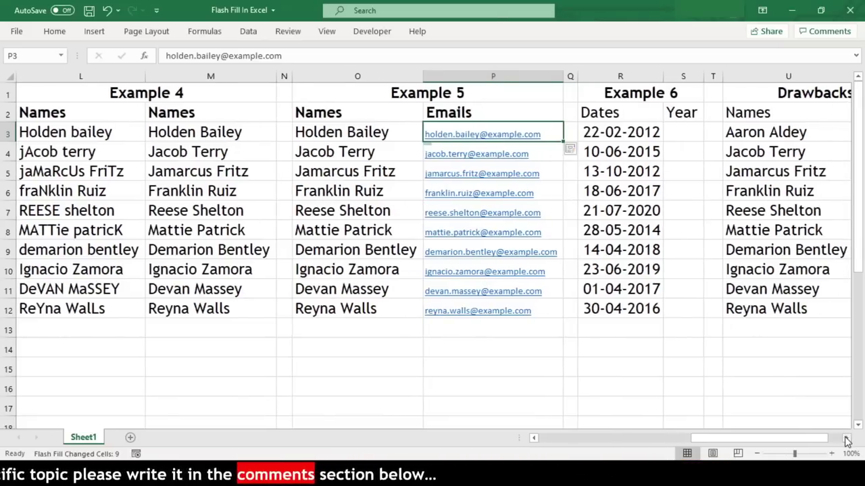
pyautogui.click(847, 438)
pyautogui.click(846, 438)
pyautogui.click(423, 133)
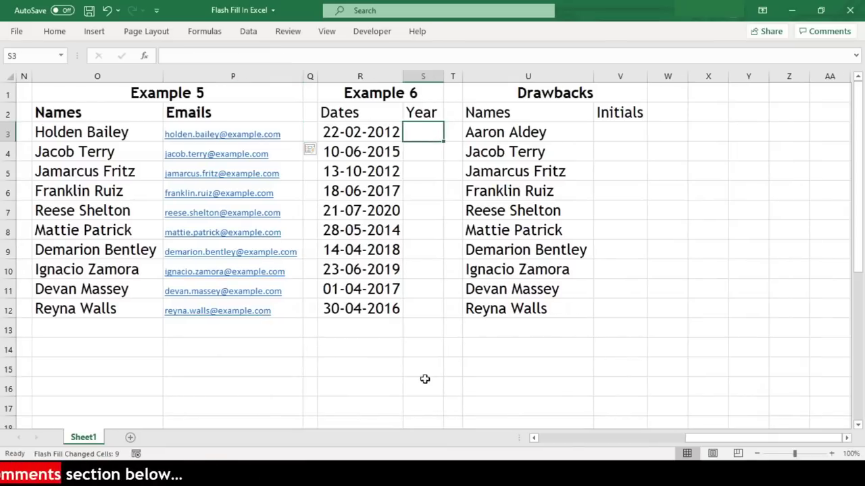
pyautogui.write('20')
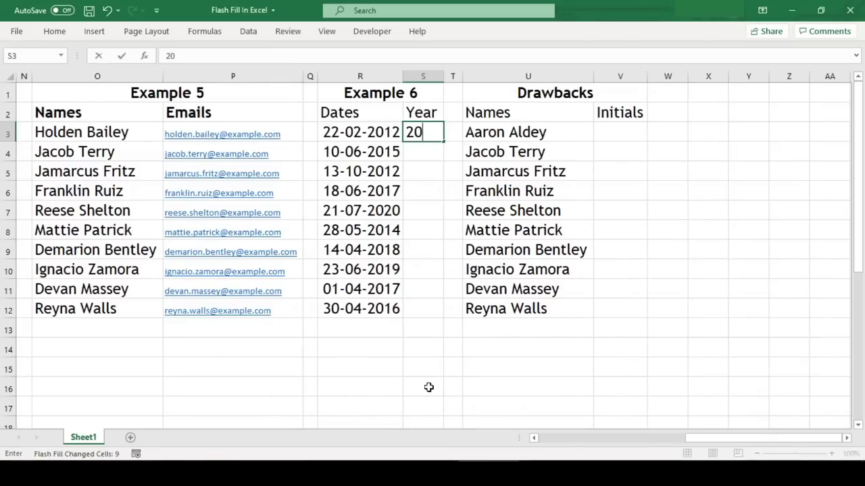
pyautogui.write('12')
pyautogui.press('Return')
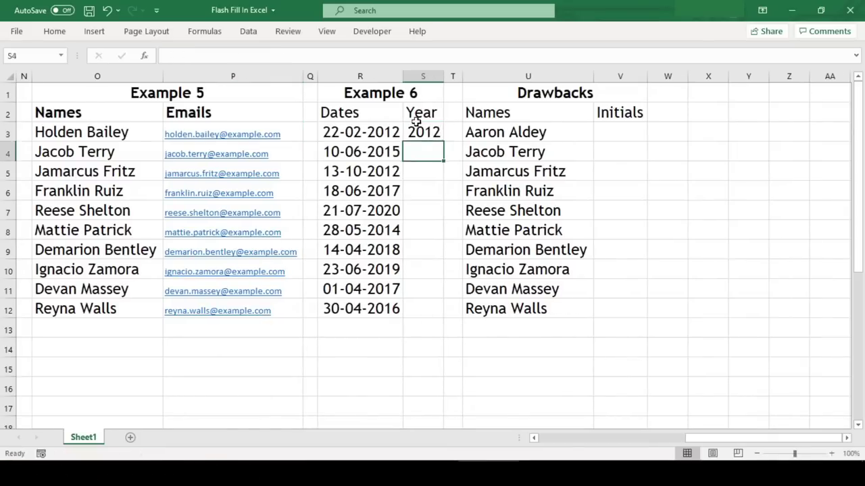
# - Copy 2012 down to S12, then switch the fill to Flash Fill to extract each date's year
pyautogui.click(417, 133)
pyautogui.moveTo(443, 142); pyautogui.dragTo(443, 322)
pyautogui.click(450, 326)
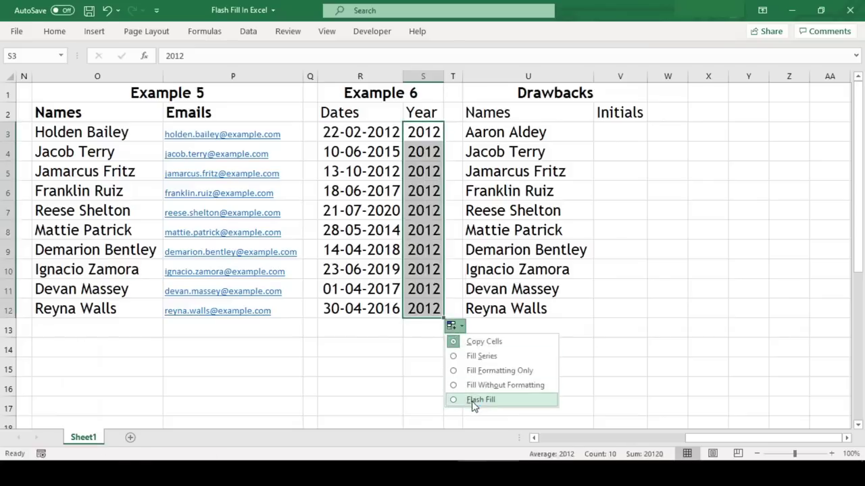
pyautogui.click(470, 399)
pyautogui.click(496, 383)
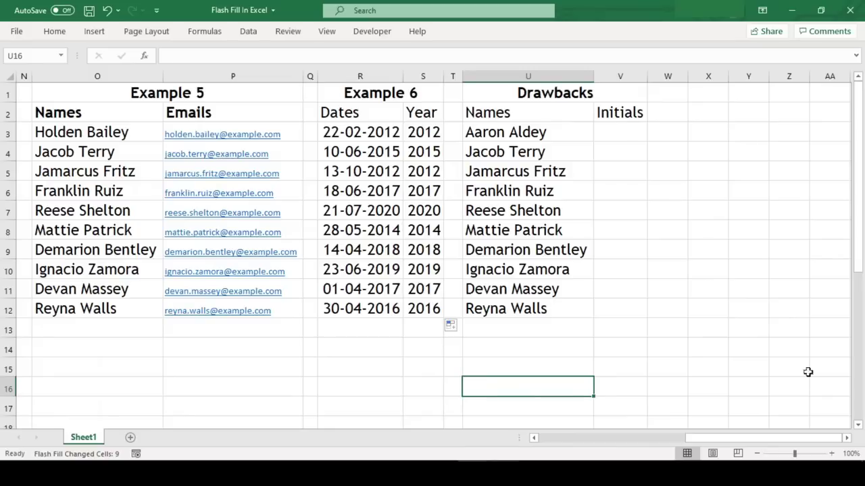
# - Enter AA in V3 and try Flash Fill with Ctrl+E, then undo the incorrect initials
pyautogui.click(846, 438)
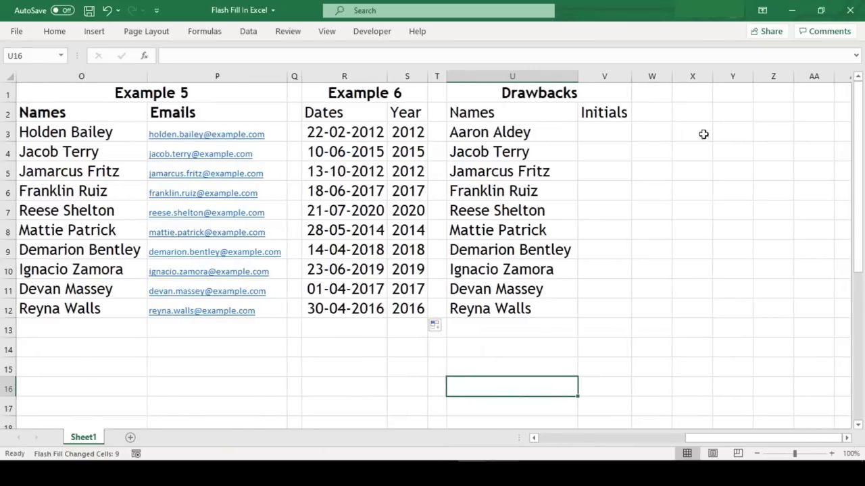
pyautogui.click(611, 134)
pyautogui.write('A')
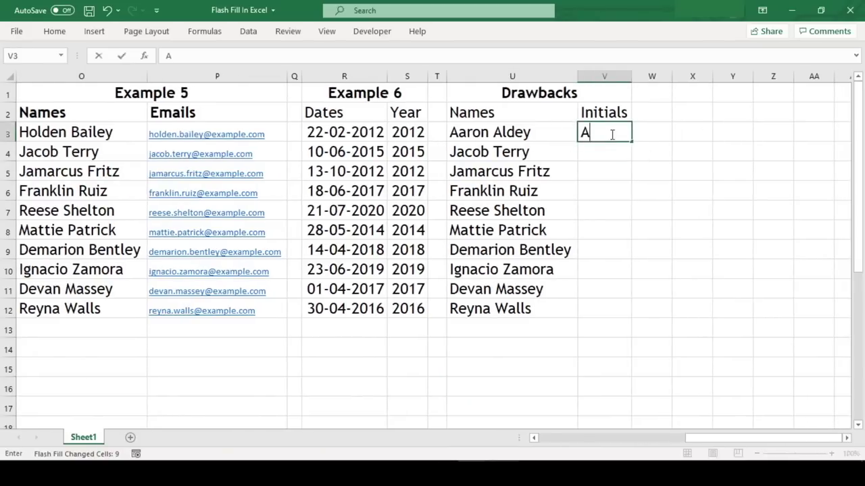
pyautogui.write('A')
pyautogui.press('Return')
pyautogui.click(610, 133)
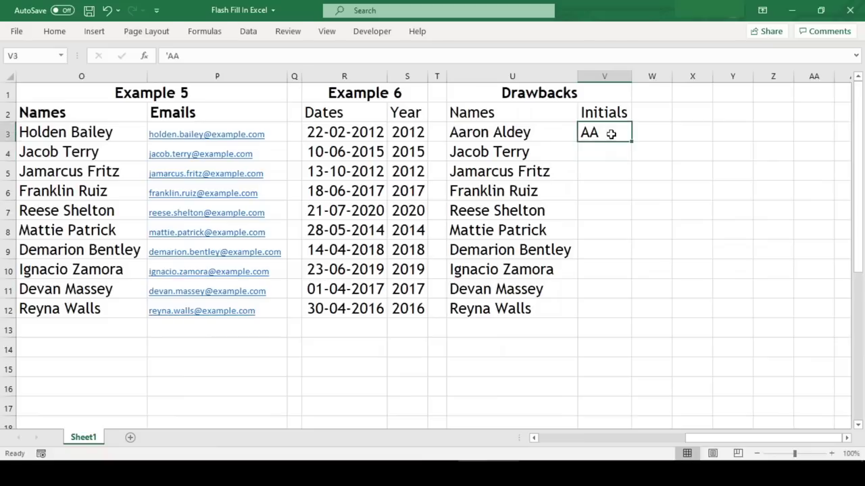
pyautogui.hotkey('ctrl', 'e')
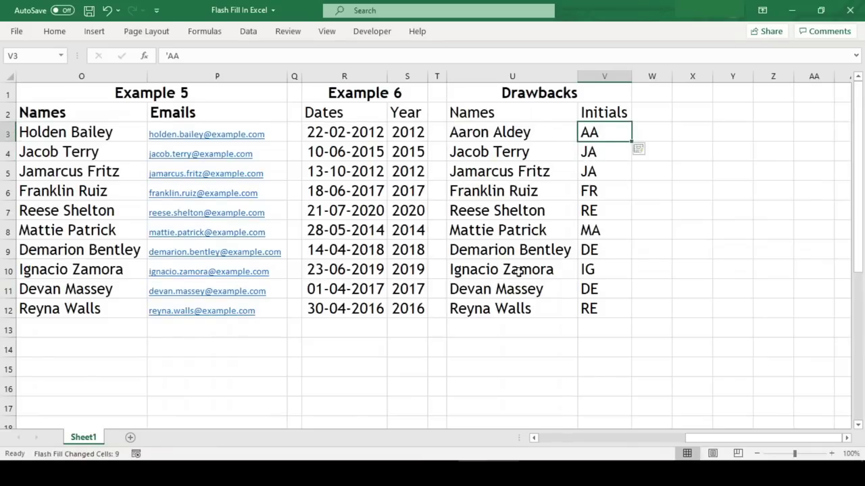
pyautogui.hotkey('ctrl', 'z')
# - Add JT in V4, copy both examples down to V12, and switch the fill to Flash Fill
pyautogui.press('Down')
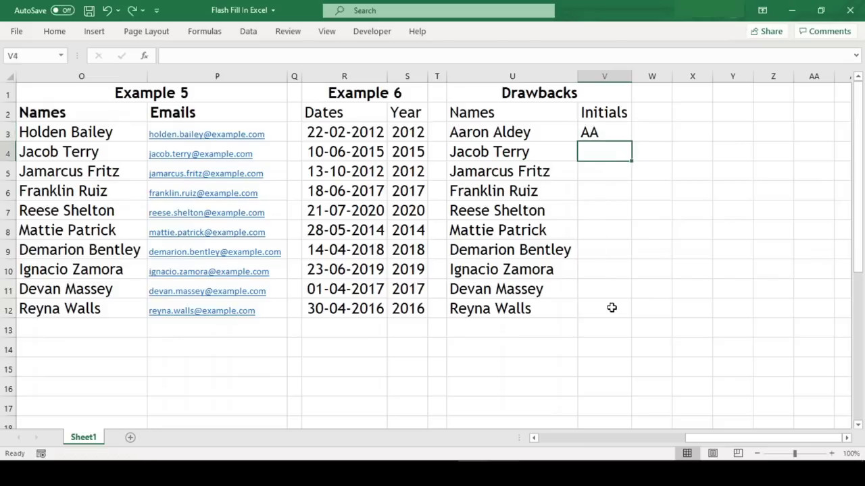
pyautogui.write('JT')
pyautogui.press('Up')
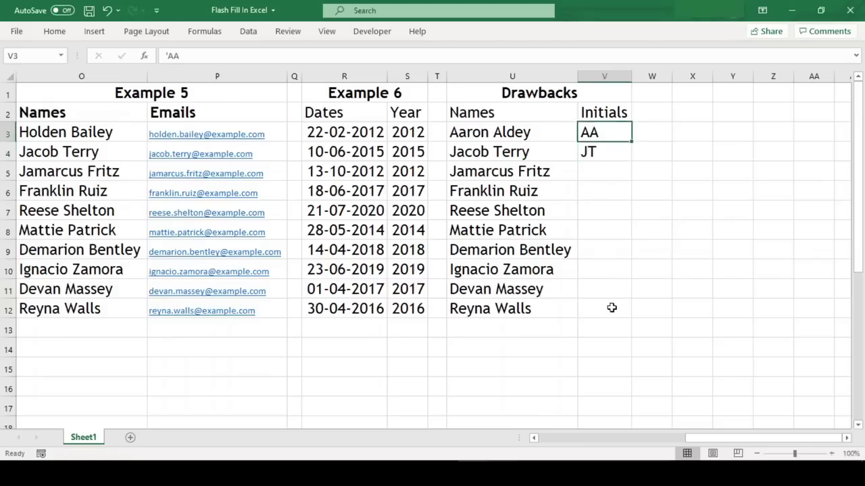
pyautogui.hotkey('shift', 'Down')
pyautogui.moveTo(632, 162); pyautogui.dragTo(628, 314)
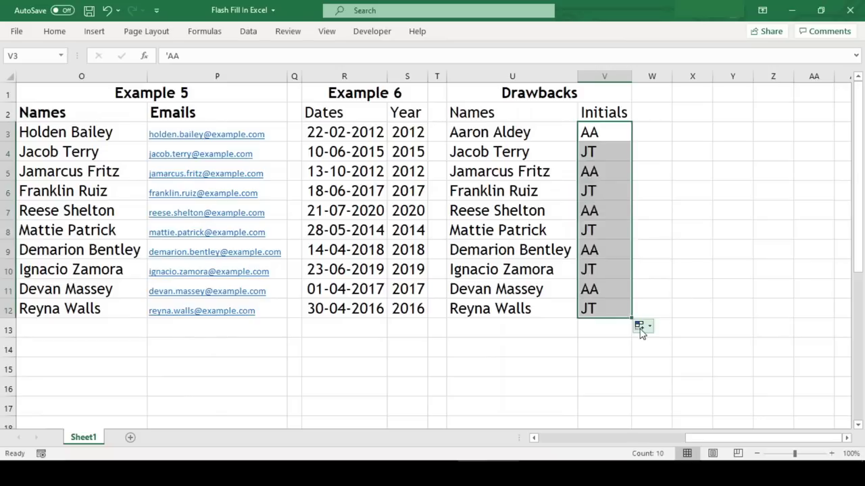
pyautogui.click(640, 327)
pyautogui.click(646, 384)
pyautogui.click(700, 133)
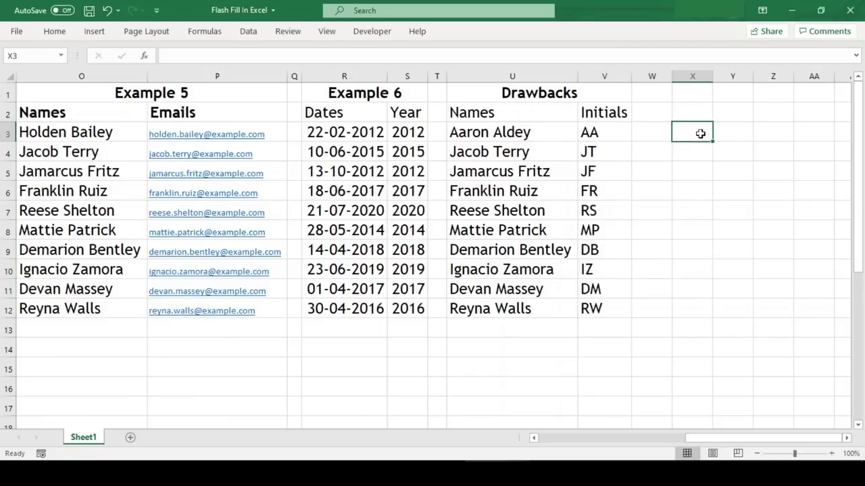
pyautogui.write('2012')
pyautogui.hotkey('ctrl', 'e')
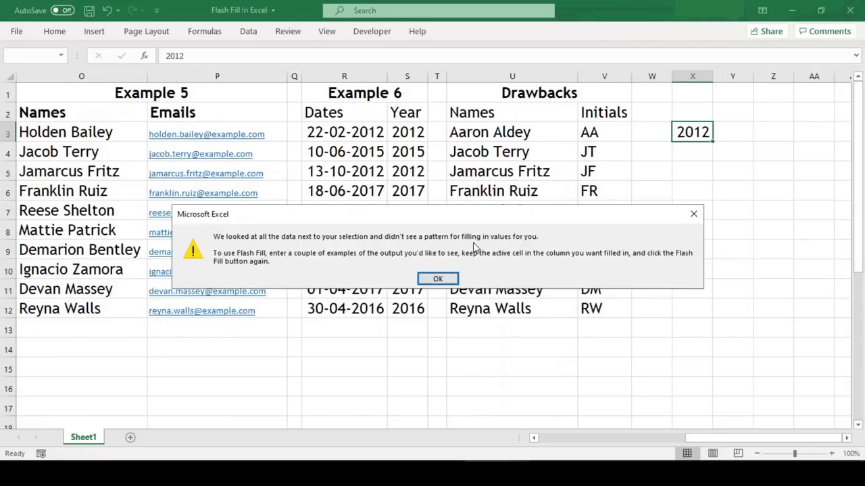
pyautogui.click(438, 279)
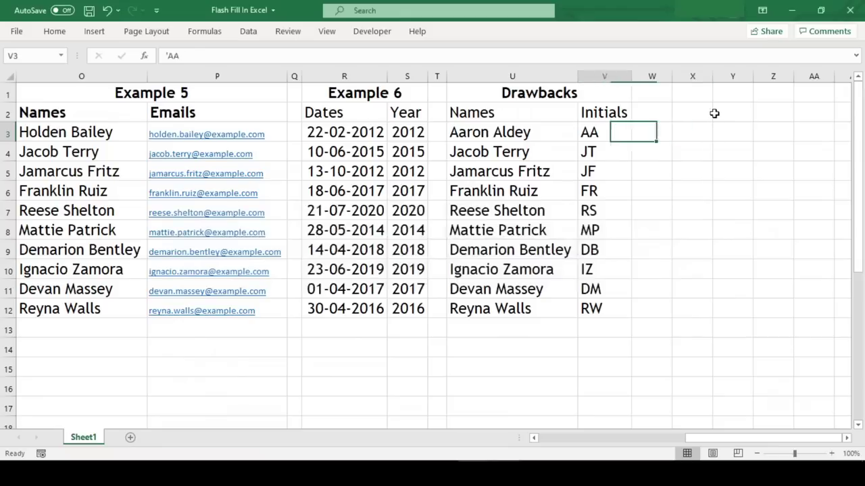
pyautogui.hotkey('shift', 'Down')
pyautogui.hotkey('shift', 'Down')
pyautogui.hotkey('shift', 'Down')
pyautogui.hotkey('shift', 'Down')
pyautogui.hotkey('shift', 'Down')
pyautogui.hotkey('shift', 'Down')
pyautogui.hotkey('shift', 'Down')
pyautogui.hotkey('shift', 'Down')
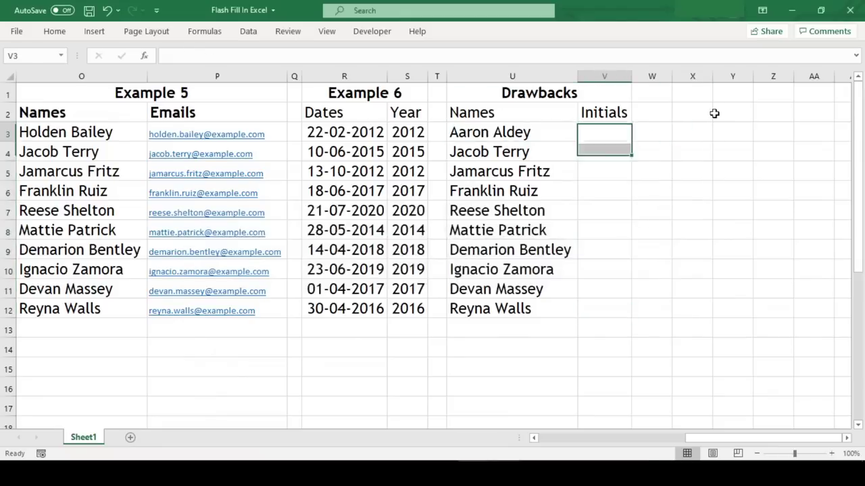
pyautogui.hotkey('shift', 'Right')
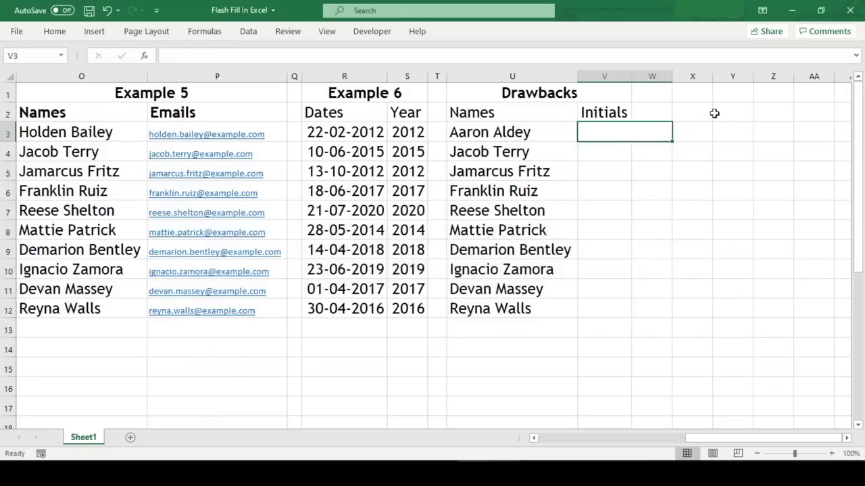
pyautogui.hotkey('ctrl', 'c')
pyautogui.press('Down')
pyautogui.hotkey('shift', 'Down')
pyautogui.hotkey('shift', 'Down')
pyautogui.hotkey('shift', 'Down')
pyautogui.hotkey('shift', 'Down')
pyautogui.hotkey('shift', 'Down')
pyautogui.hotkey('shift', 'Down')
pyautogui.hotkey('shift', 'Down')
pyautogui.hotkey('shift', 'Down')
pyautogui.press('Escape')
pyautogui.press('Up')
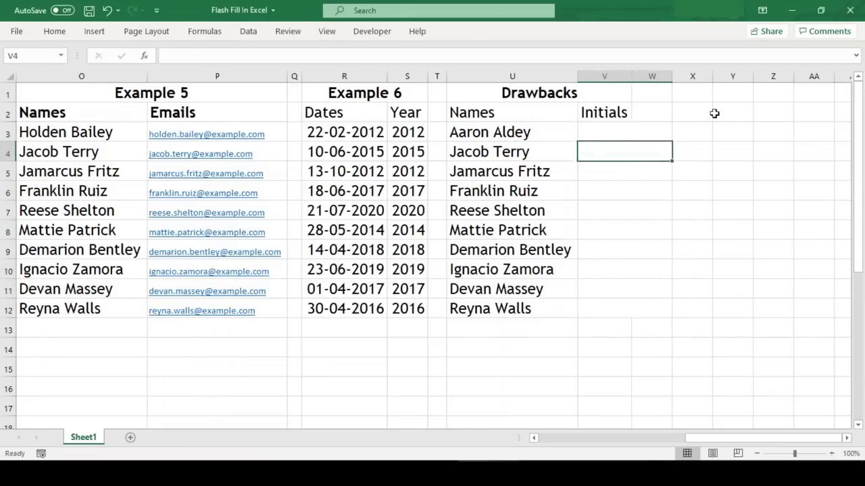
pyautogui.write("'AA")
pyautogui.press('Return')
pyautogui.write("'JT")
pyautogui.press('Up')
pyautogui.hotkey('shift', 'Down')
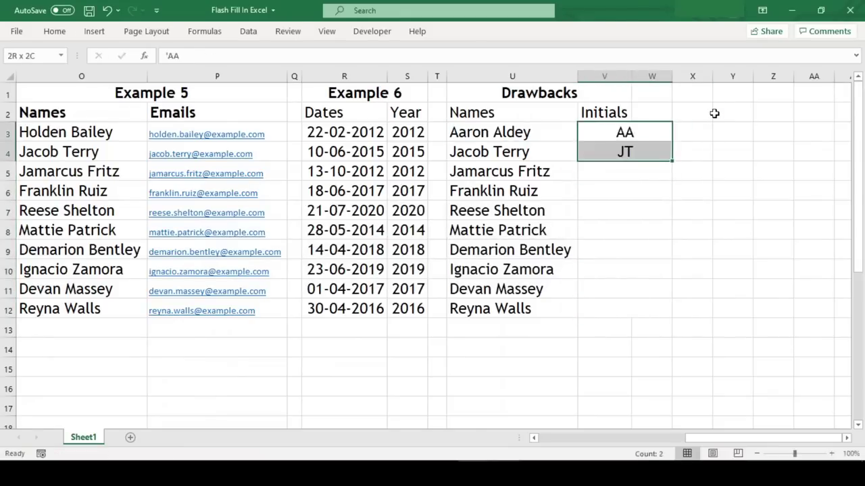
pyautogui.moveTo(672, 161); pyautogui.dragTo(678, 317)
pyautogui.click(681, 327)
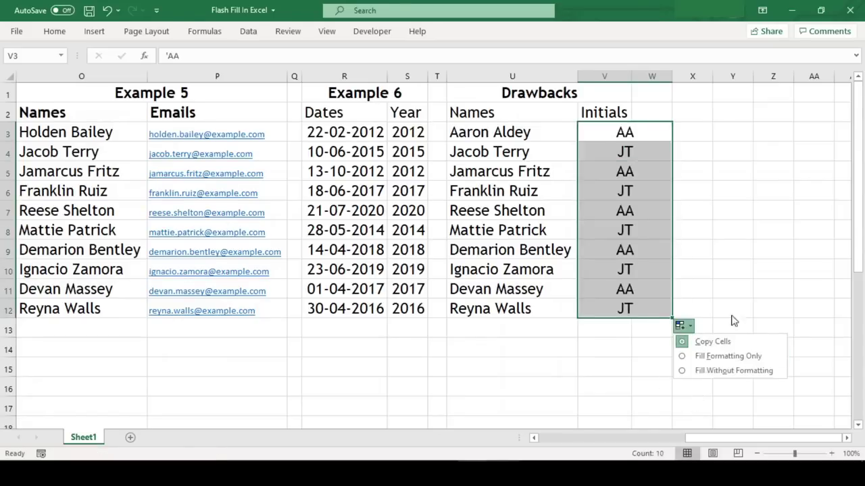
pyautogui.press('Escape')
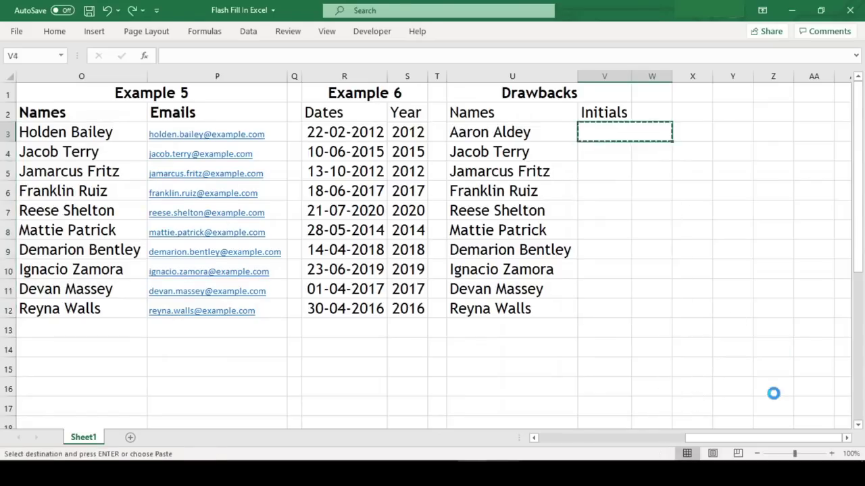
pyautogui.hotkey('ctrl', 'e')
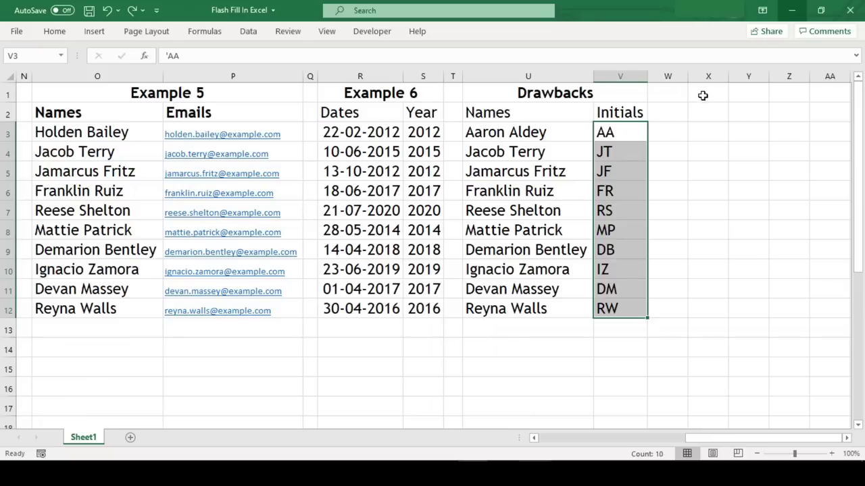
# - Edit the second full name in A4 to give it the new surname
pyautogui.press('Left')
pyautogui.press('Left')
pyautogui.press('Left')
pyautogui.press('Left')
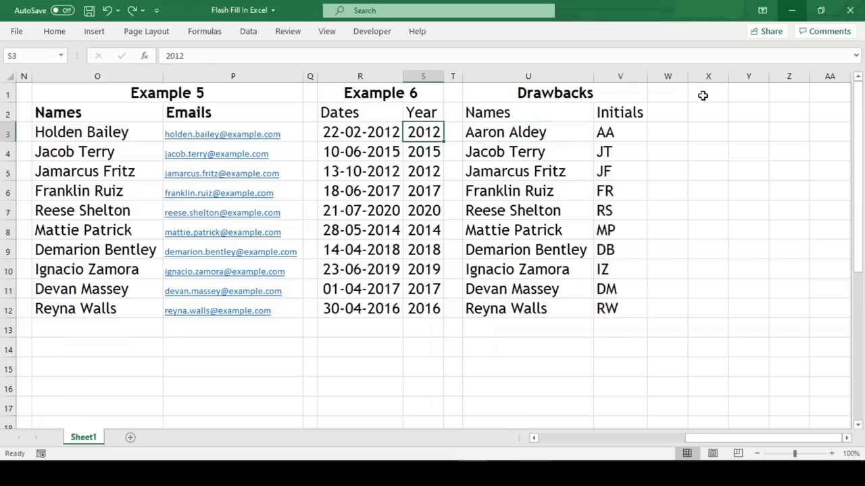
pyautogui.press('Home')
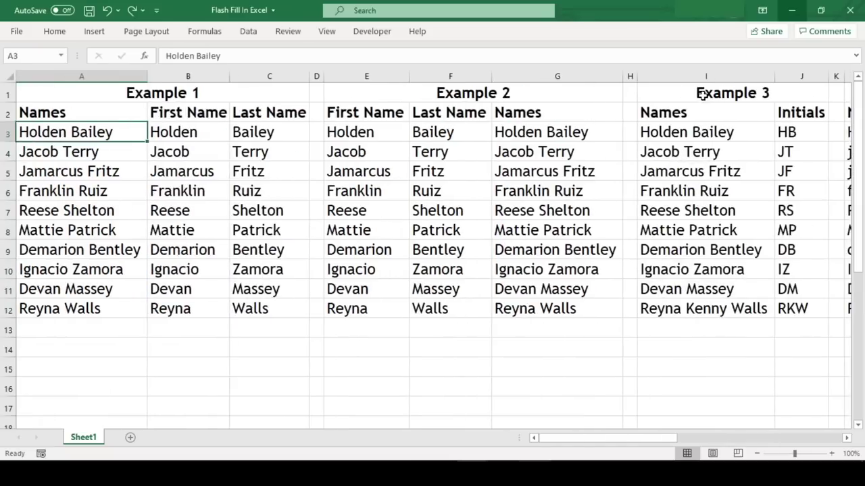
pyautogui.press('Down')
pyautogui.press('F2')
pyautogui.hotkey('ctrl', 'shift', 'Left')
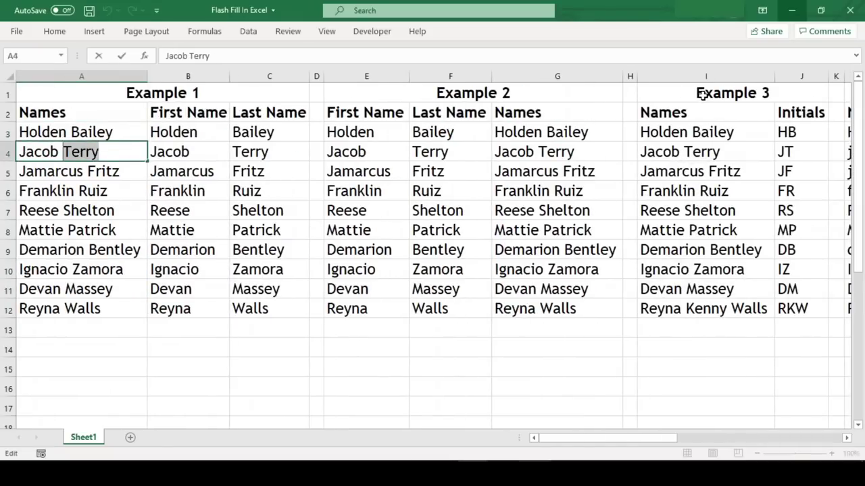
pyautogui.press('BackSpace')
pyautogui.press('BackSpace')
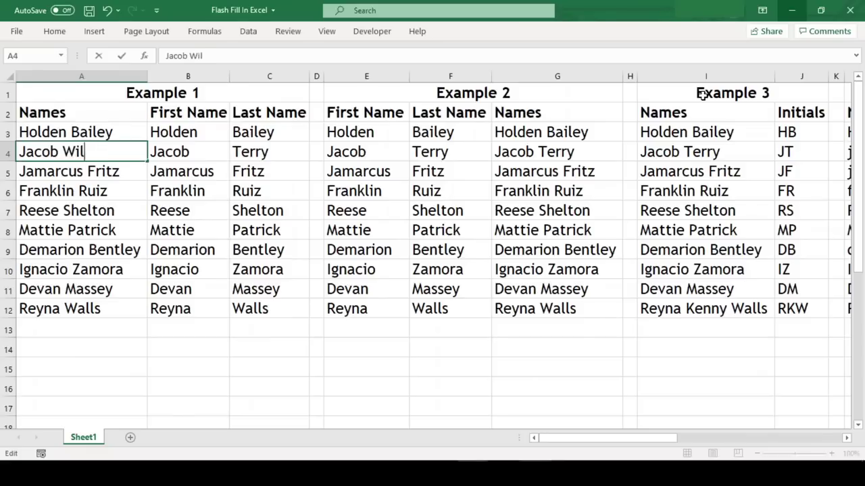
pyautogui.press('BackSpace')
pyautogui.press('Return')
# - Clear C4:C12 and rerun Flash Fill from C3 so the updated surname appears
pyautogui.press('Up')
pyautogui.press('Right')
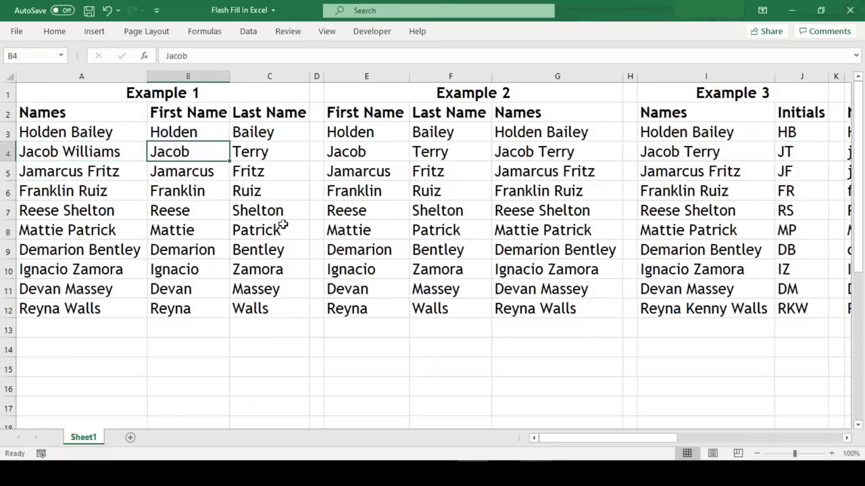
pyautogui.press('Right')
pyautogui.hotkey('ctrl', 'shift', 'Down')
pyautogui.press('Delete')
pyautogui.press('Up')
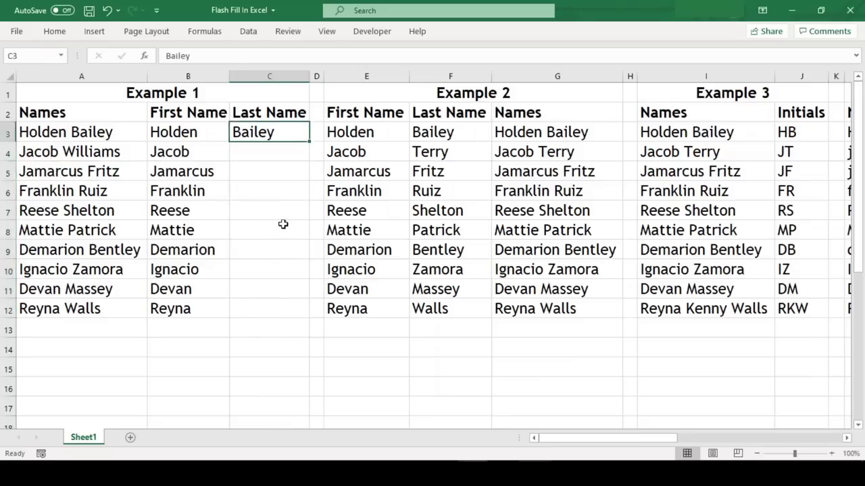
pyautogui.hotkey('ctrl', 'e')
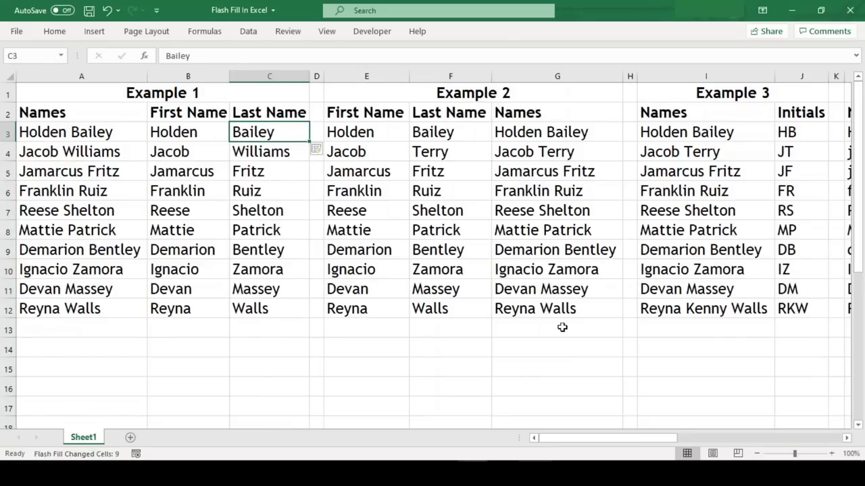
pyautogui.press('Right')
pyautogui.press('Right')
pyautogui.press('Right')
pyautogui.press('Right')
pyautogui.press('Right')
pyautogui.press('Right')
pyautogui.press('Right')
pyautogui.press('Right')
pyautogui.press('Right')
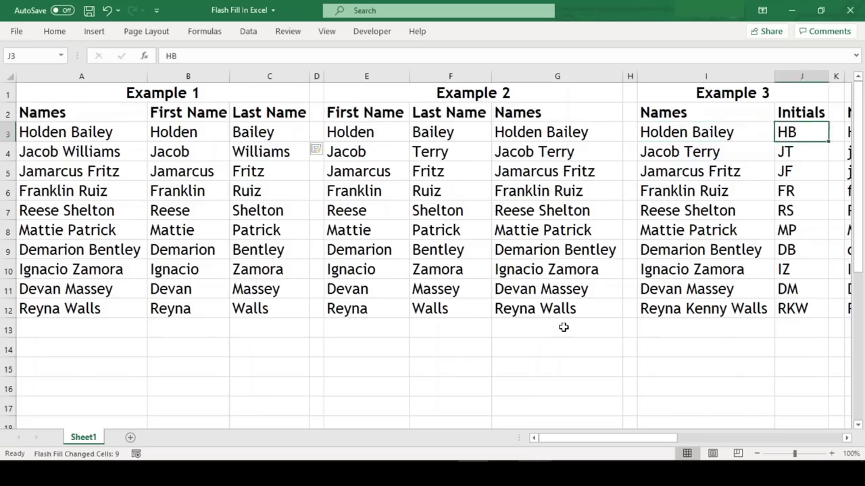
# - Move right until the Drawbacks table with its names and initials is visible
pyautogui.press('Right')
pyautogui.press('Right')
pyautogui.press('Right')
pyautogui.press('Right')
pyautogui.press('Right')
pyautogui.press('Right')
pyautogui.press('Right')
pyautogui.press('Right')
pyautogui.press('Right')
pyautogui.press('Right')
pyautogui.press('Right')
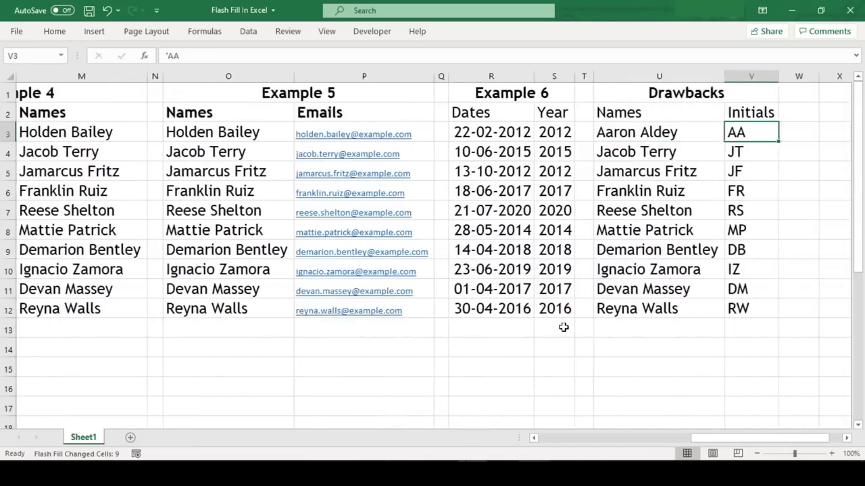